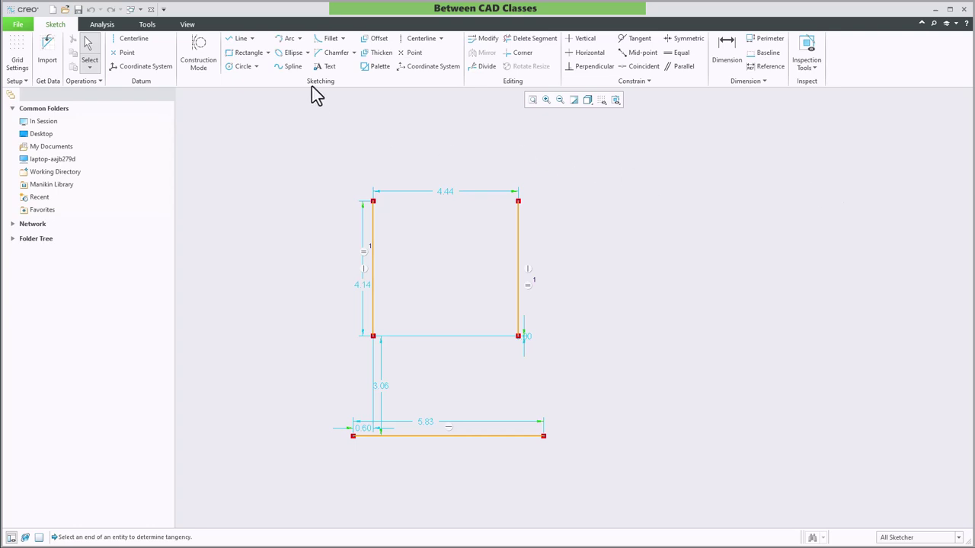
Draw a 3-Point / Tangent End arc joining the upper ends of the two vertical lines as a semicircle tangent to them.
{"action": "left_click", "coordinate": [300, 38]}
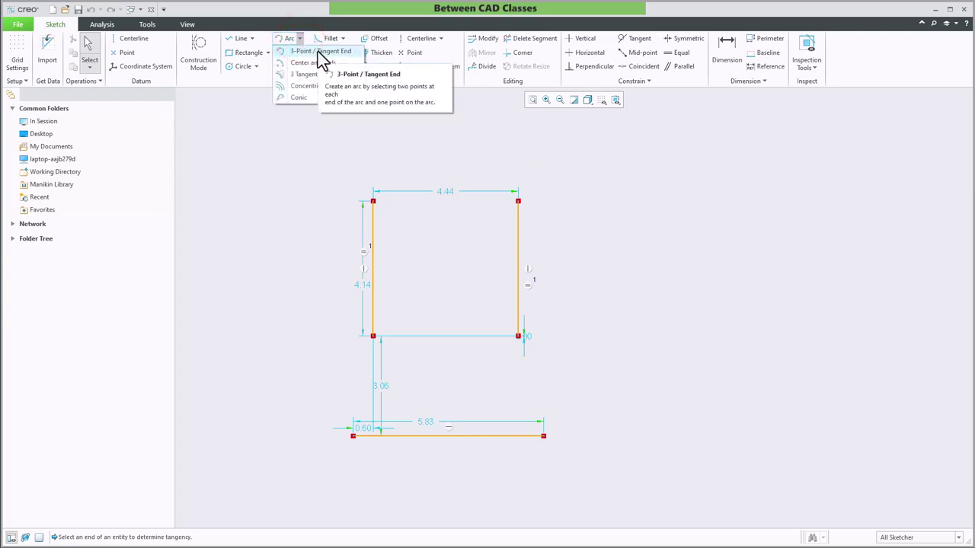
{"action": "left_click", "coordinate": [318, 51]}
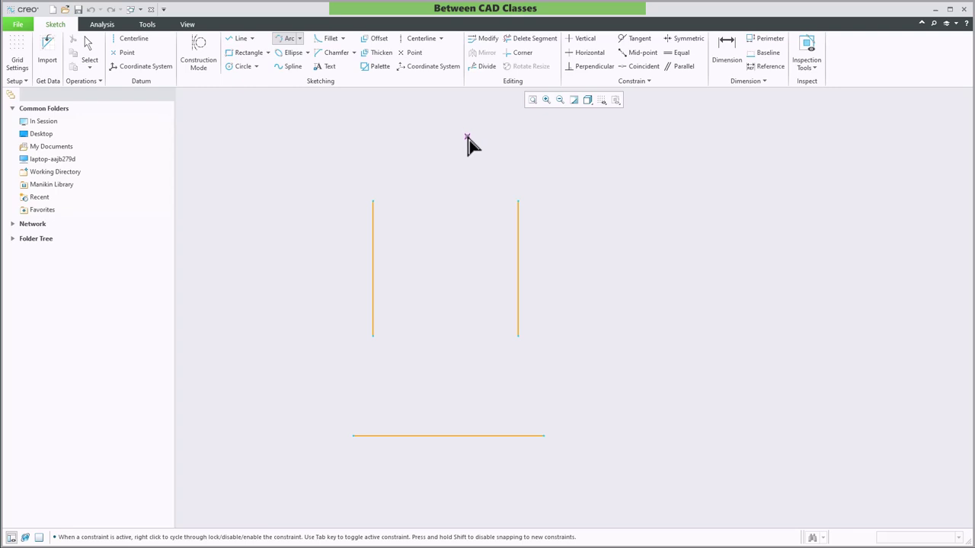
{"action": "left_click", "coordinate": [373, 202]}
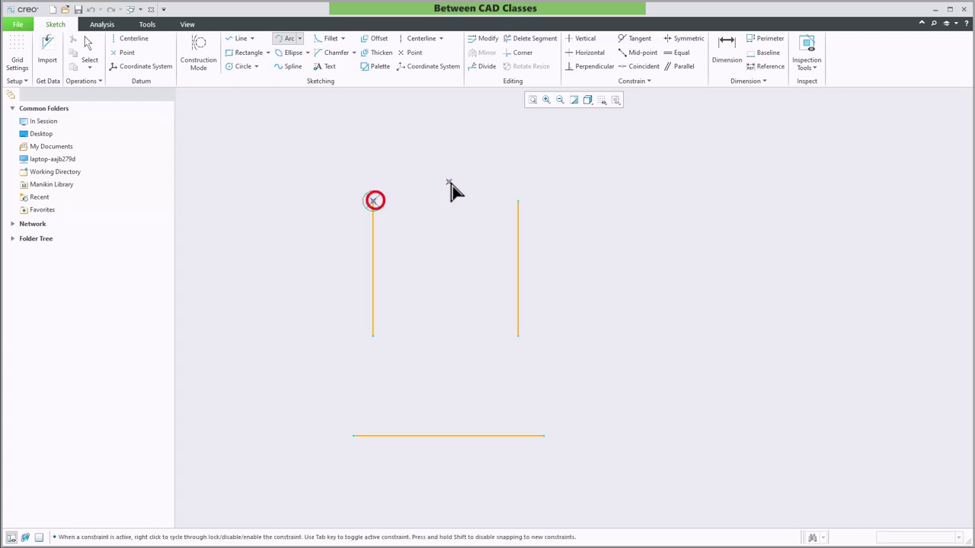
{"action": "left_click", "coordinate": [517, 202]}
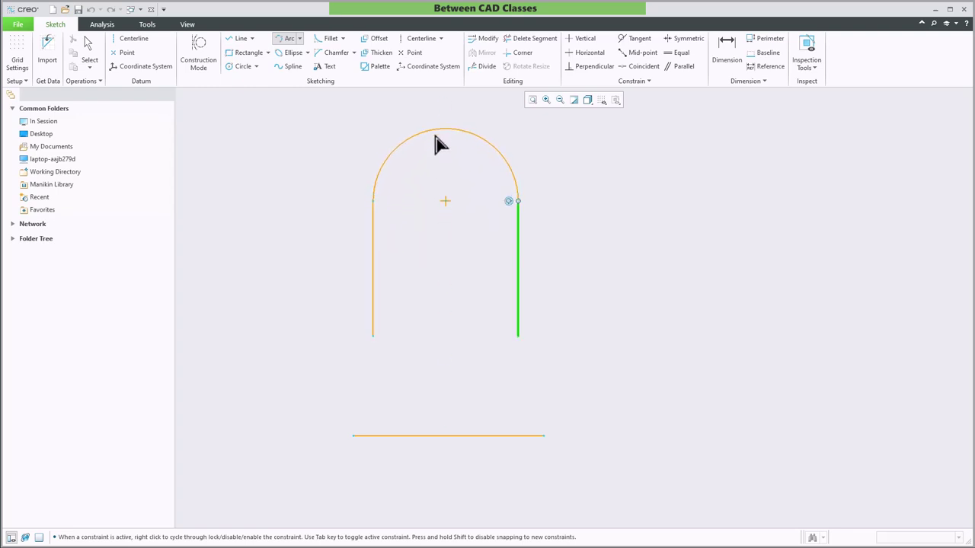
{"action": "left_click", "coordinate": [435, 134]}
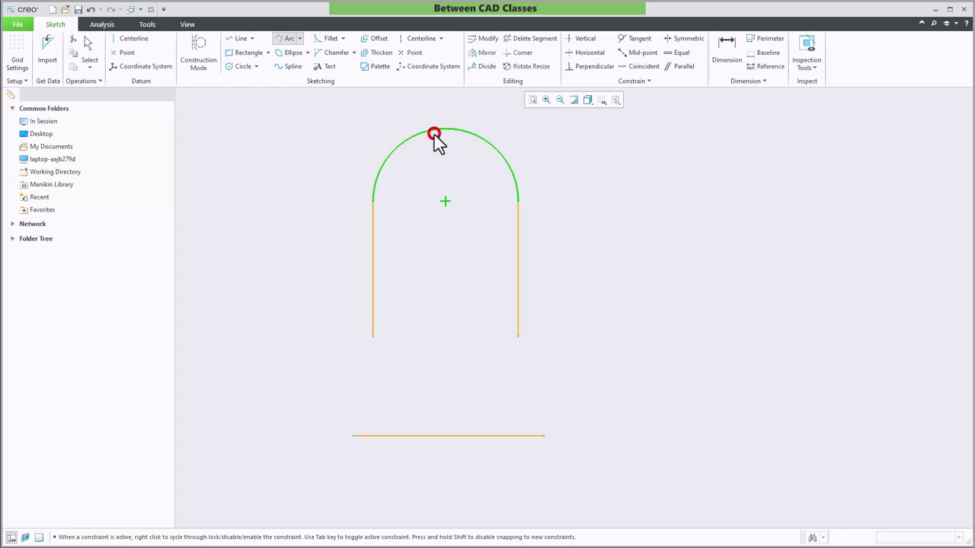
{"action": "middle_click", "coordinate": [606, 192]}
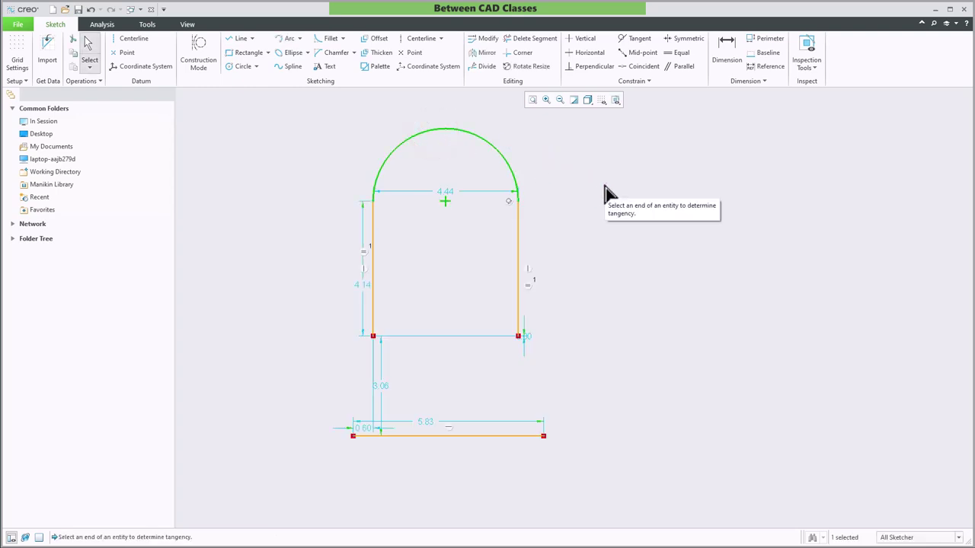
Draw a chain of four tangent-end arcs rising from the right end of the horizontal line, each starting where the previous one ends.
{"action": "left_click", "coordinate": [286, 43]}
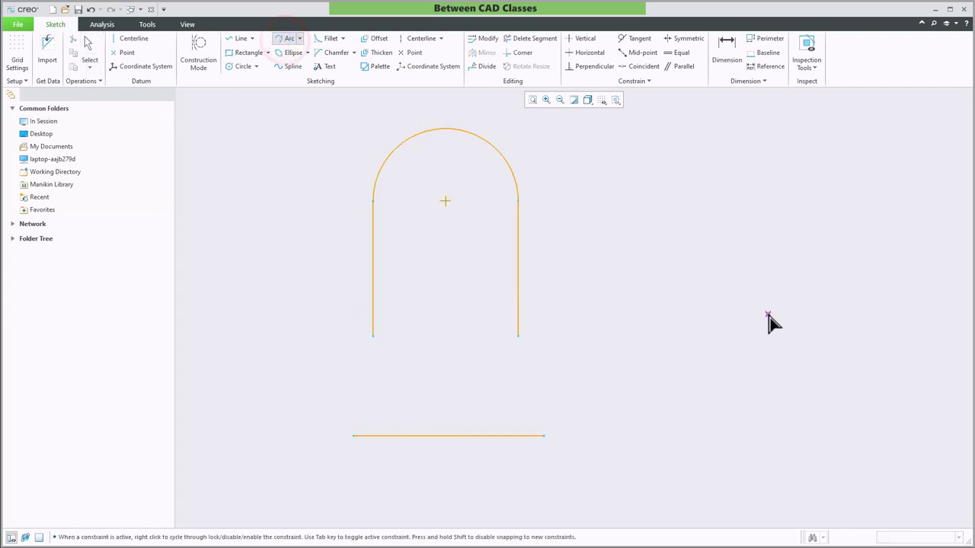
{"action": "left_click", "coordinate": [549, 442]}
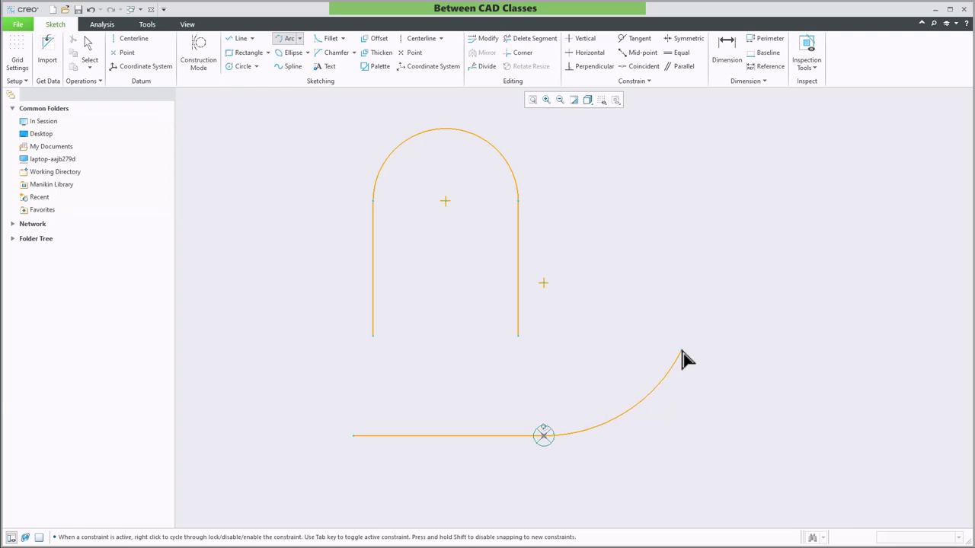
{"action": "left_click", "coordinate": [656, 357]}
{"action": "left_click", "coordinate": [657, 357]}
{"action": "left_click", "coordinate": [747, 311]}
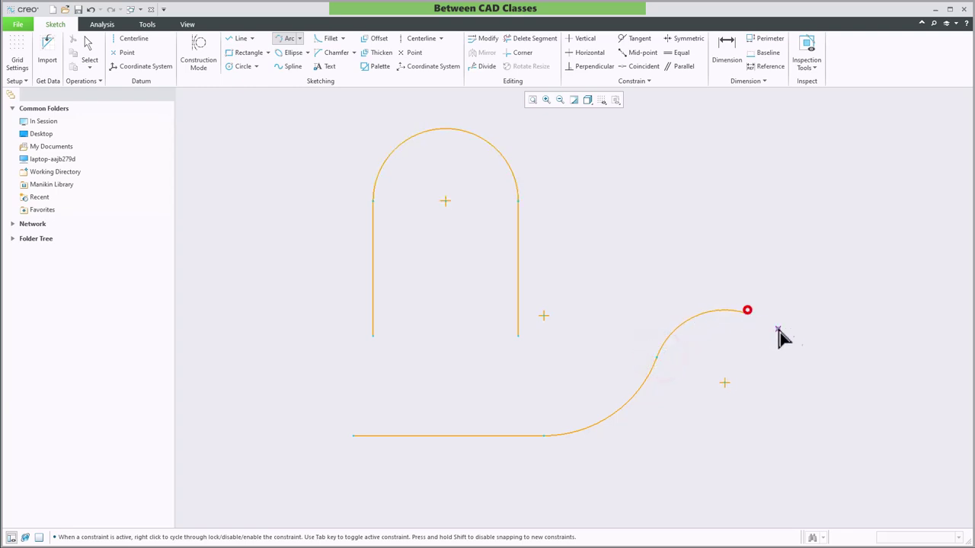
{"action": "left_click", "coordinate": [750, 315]}
{"action": "left_click", "coordinate": [839, 234]}
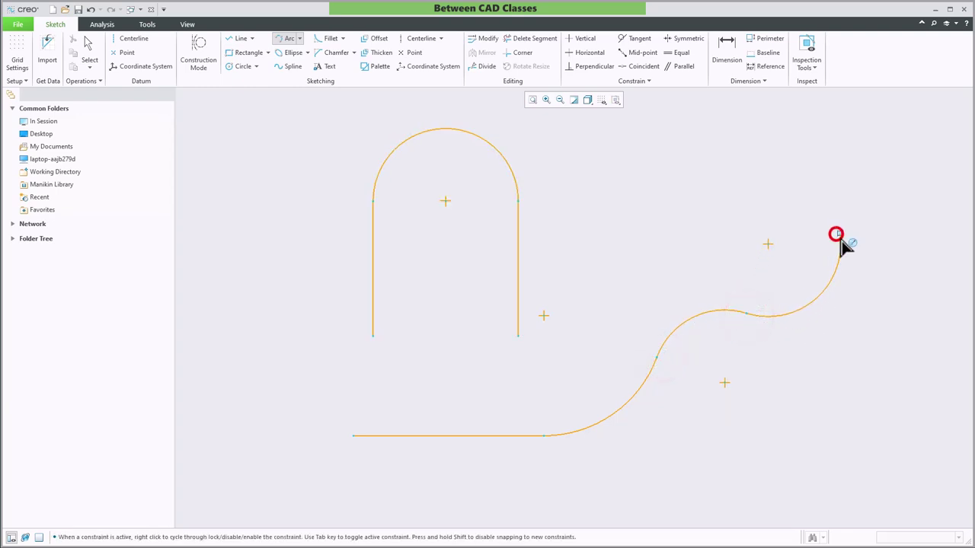
{"action": "left_click", "coordinate": [887, 174]}
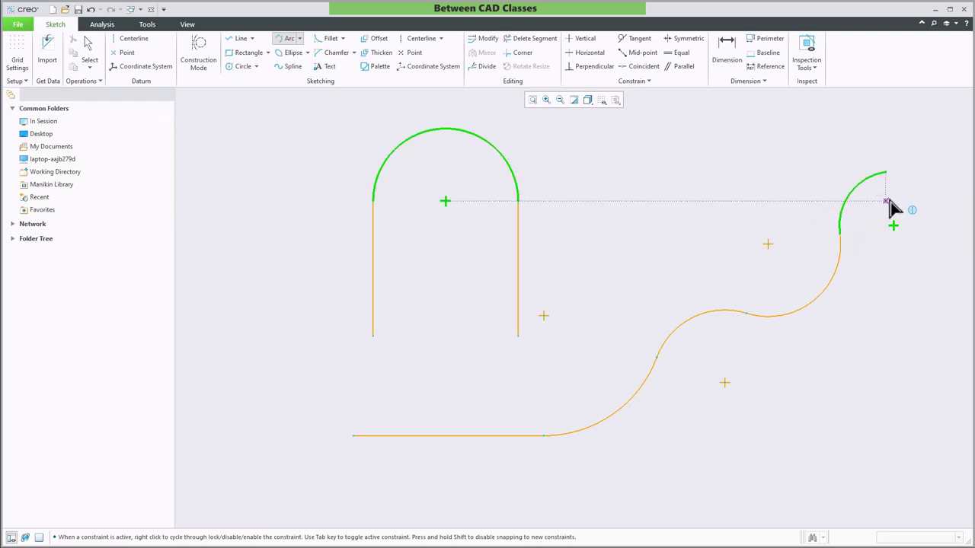
{"action": "middle_click", "coordinate": [889, 202]}
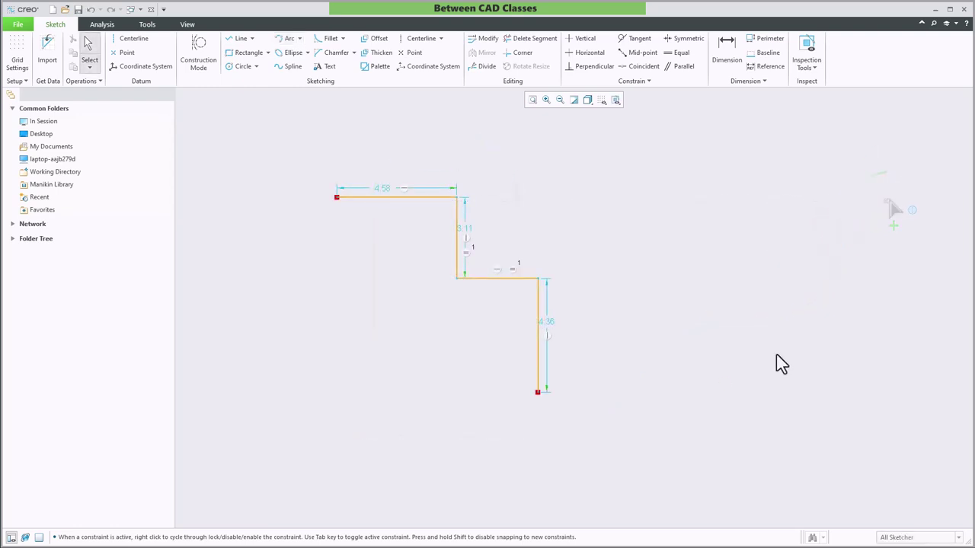
Draw a Center and Ends arc centred on the stepped profile's inner corner, from the short horizontal line's far end to the short vertical line's upper end.
{"action": "left_click", "coordinate": [299, 38]}
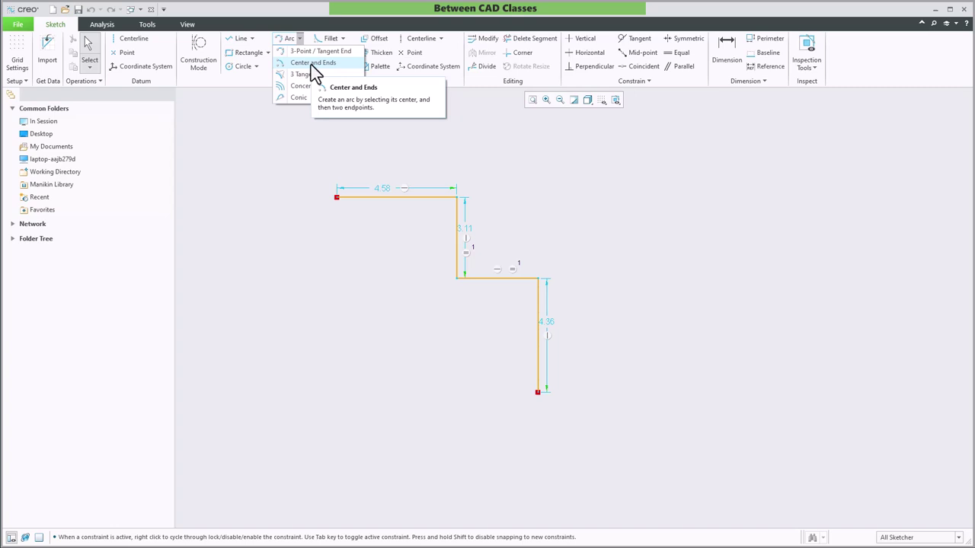
{"action": "left_click", "coordinate": [313, 63]}
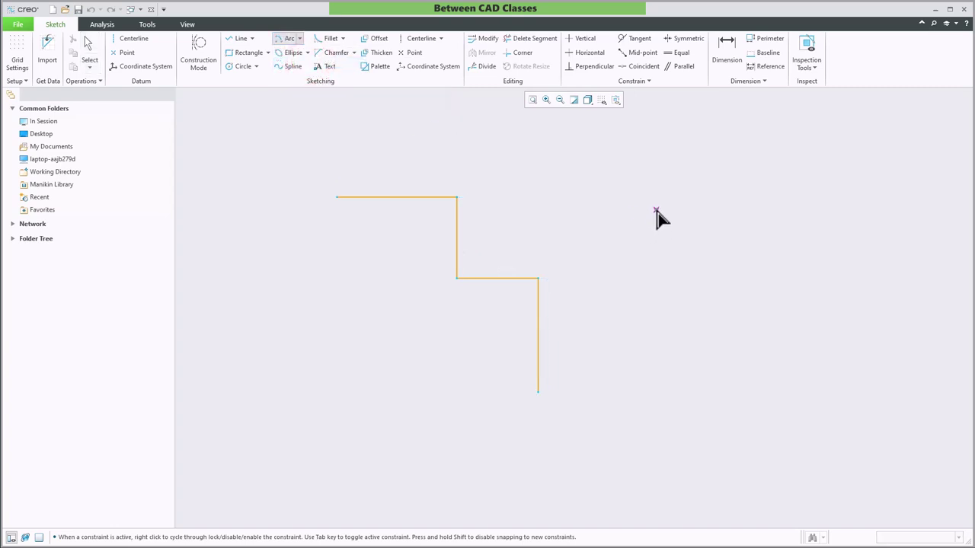
{"action": "left_click", "coordinate": [456, 278]}
{"action": "left_click", "coordinate": [538, 278]}
{"action": "left_click", "coordinate": [457, 198]}
{"action": "middle_click", "coordinate": [616, 203]}
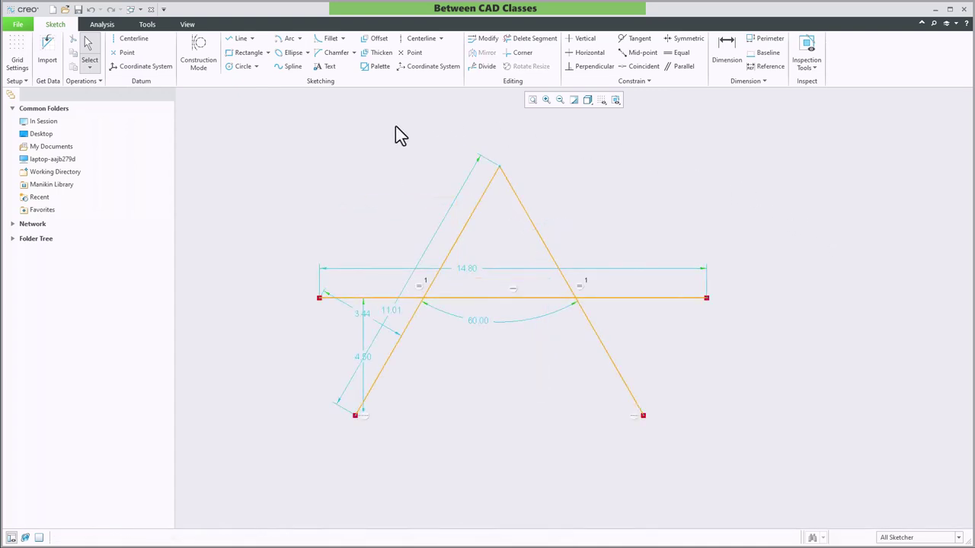
Draw a 3 Tangent arc between the lower portions of the two slanted lines, tangent to both and to the horizontal line.
{"action": "left_click", "coordinate": [299, 38]}
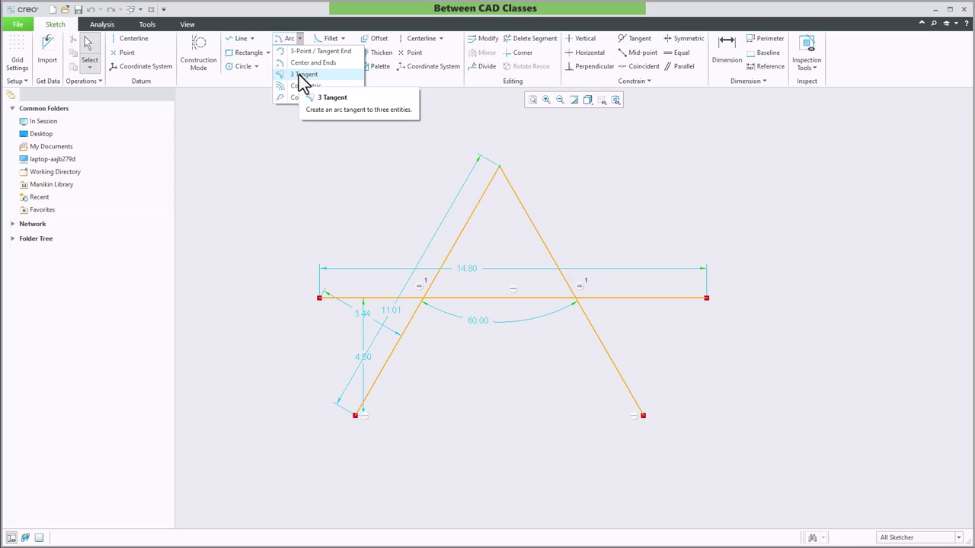
{"action": "left_click", "coordinate": [301, 74]}
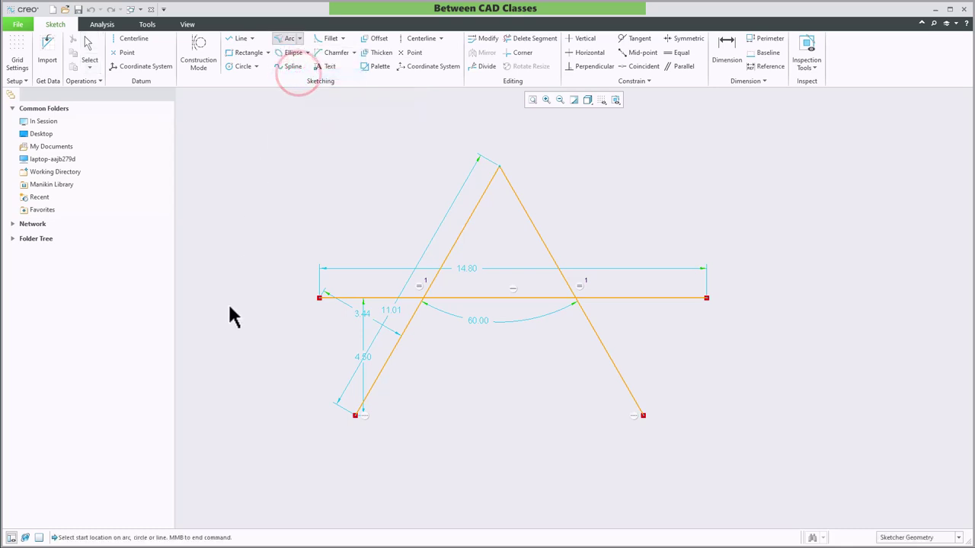
{"action": "left_click", "coordinate": [385, 363]}
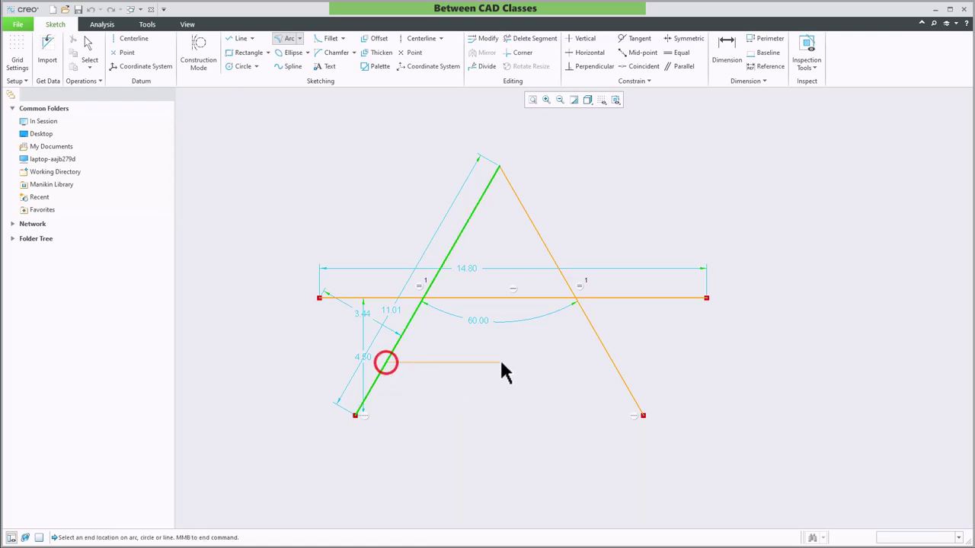
{"action": "left_click", "coordinate": [611, 359]}
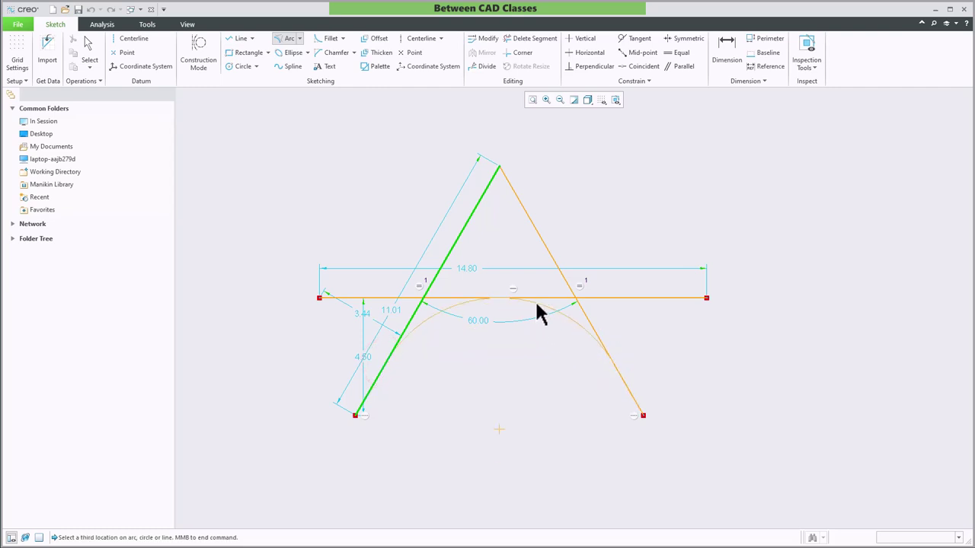
{"action": "left_click", "coordinate": [509, 297]}
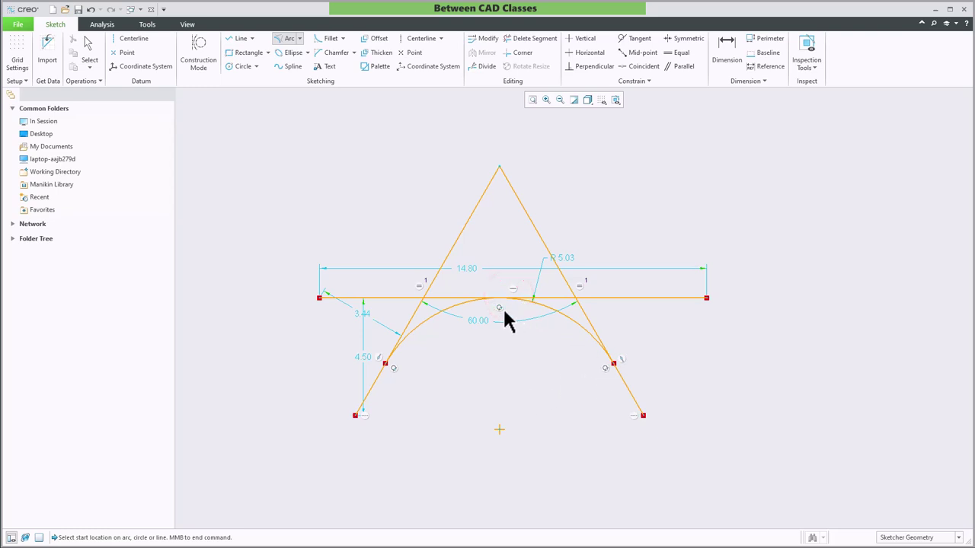
{"action": "middle_click", "coordinate": [520, 395]}
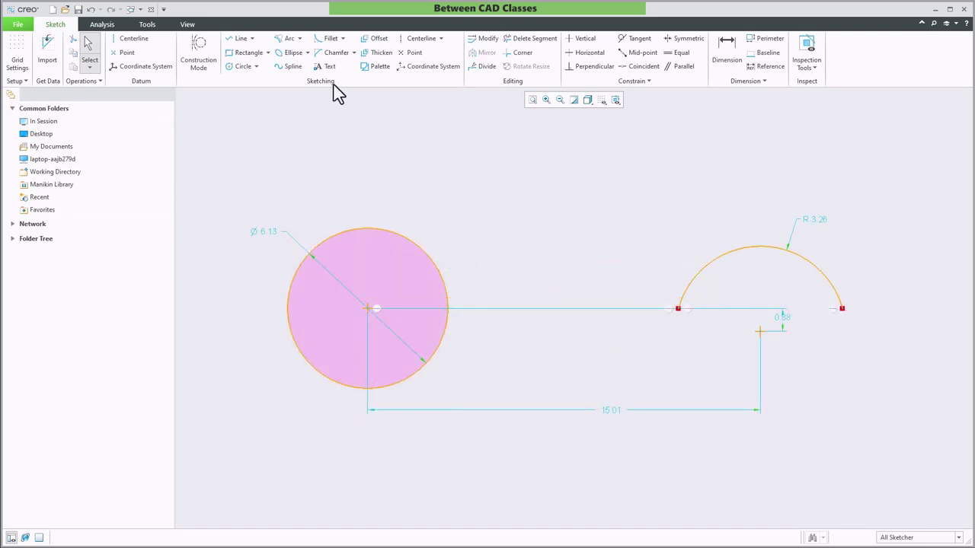
Draw a Concentric arc inside the circle, forming an upper half-circle with a radius of about 2.1.
{"action": "left_click", "coordinate": [299, 39]}
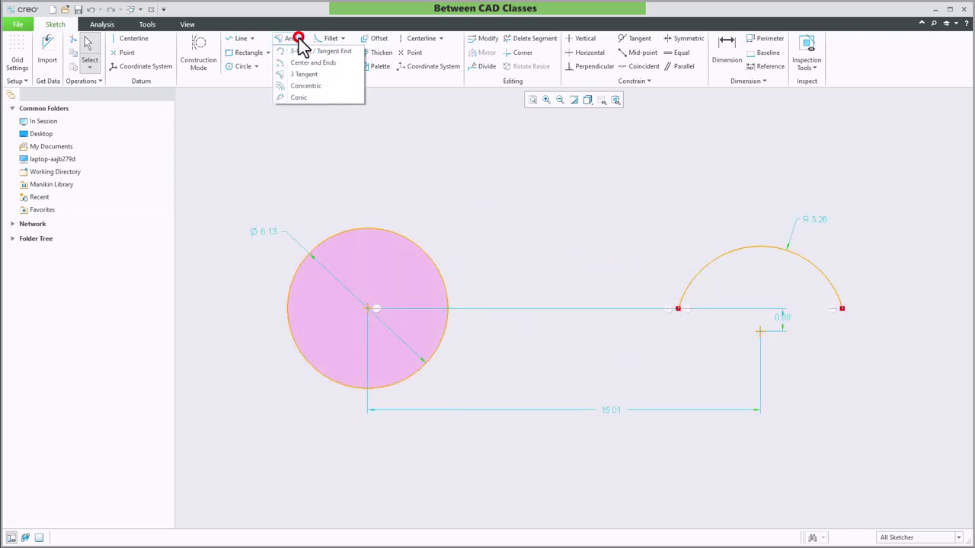
{"action": "left_click", "coordinate": [317, 87]}
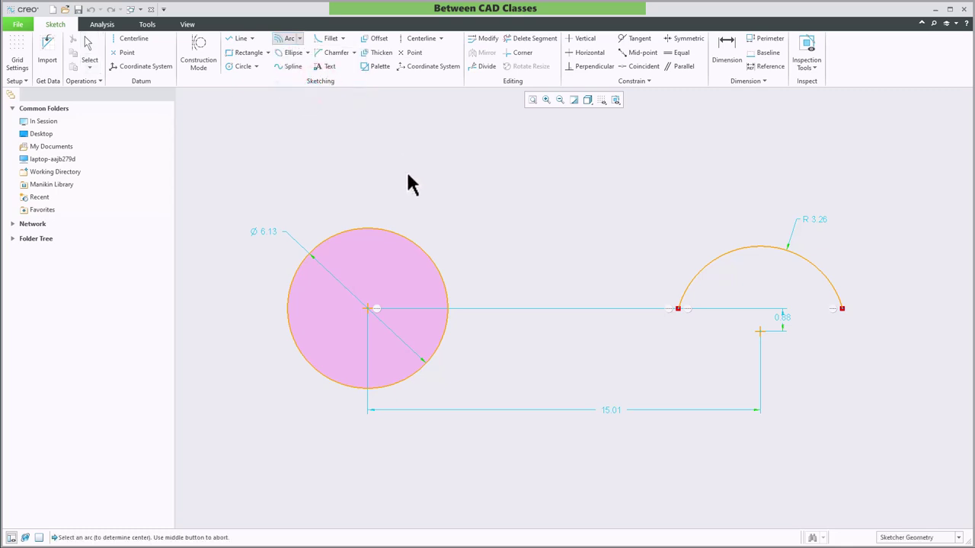
{"action": "left_click", "coordinate": [381, 231]}
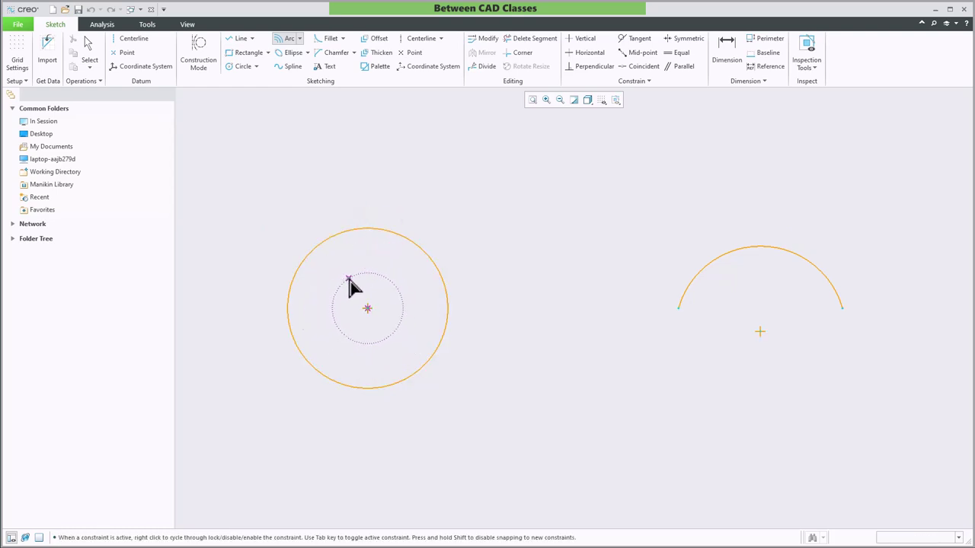
{"action": "left_click", "coordinate": [312, 310]}
{"action": "left_click", "coordinate": [423, 310]}
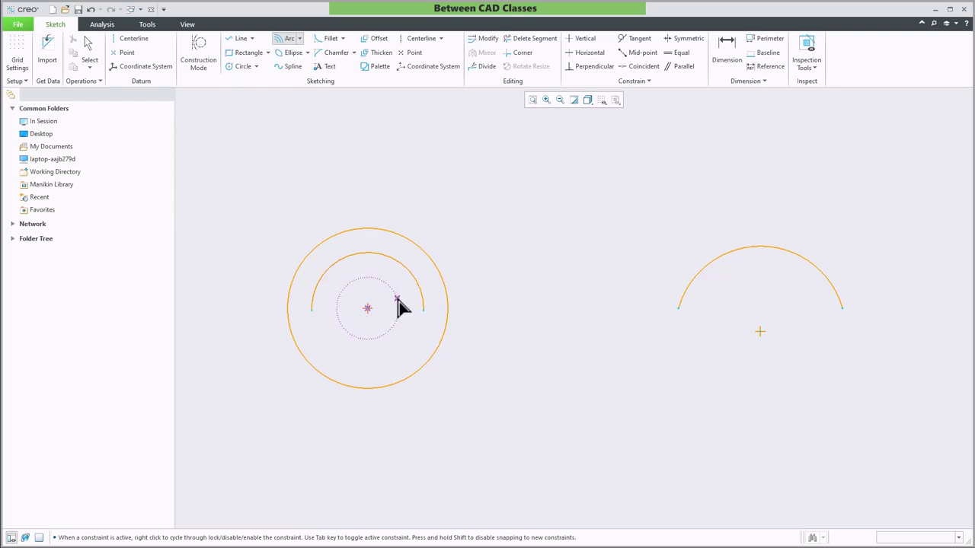
Add three arcs concentric with and outside the circle: an upper one of radius about 4.1, a lower one of about 5.3, and a larger upper one.
{"action": "left_click", "coordinate": [474, 310]}
{"action": "left_click", "coordinate": [261, 309]}
{"action": "left_click", "coordinate": [229, 316]}
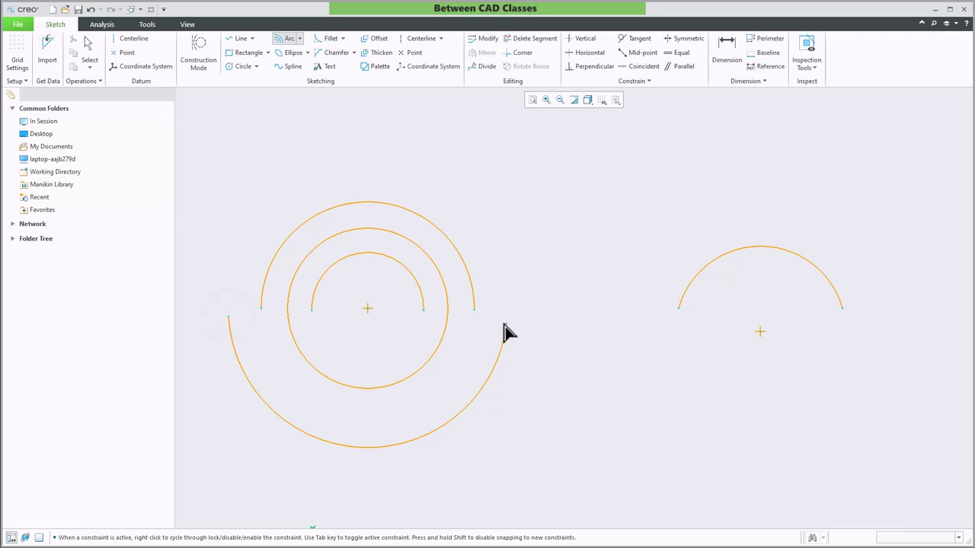
{"action": "left_click", "coordinate": [505, 322]}
{"action": "left_click", "coordinate": [539, 310]}
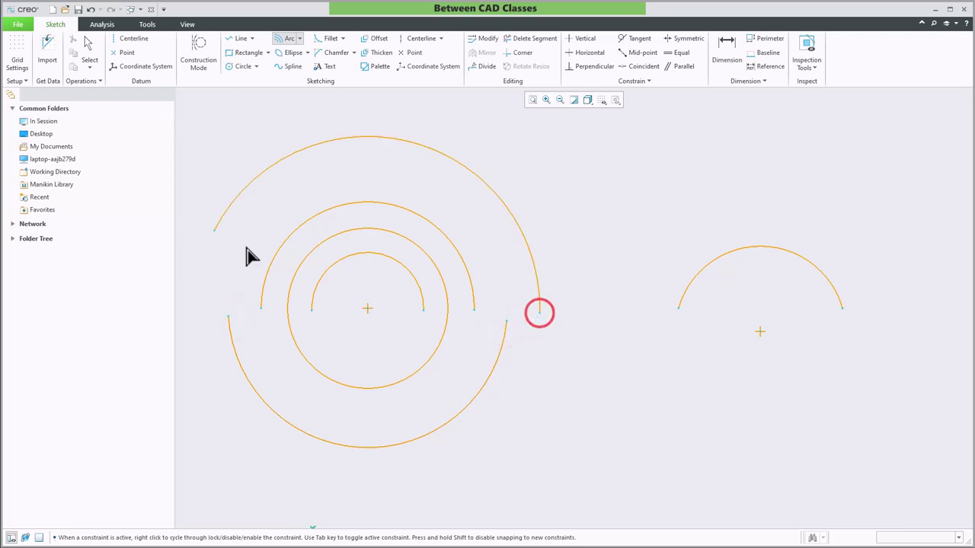
{"action": "left_click", "coordinate": [215, 316]}
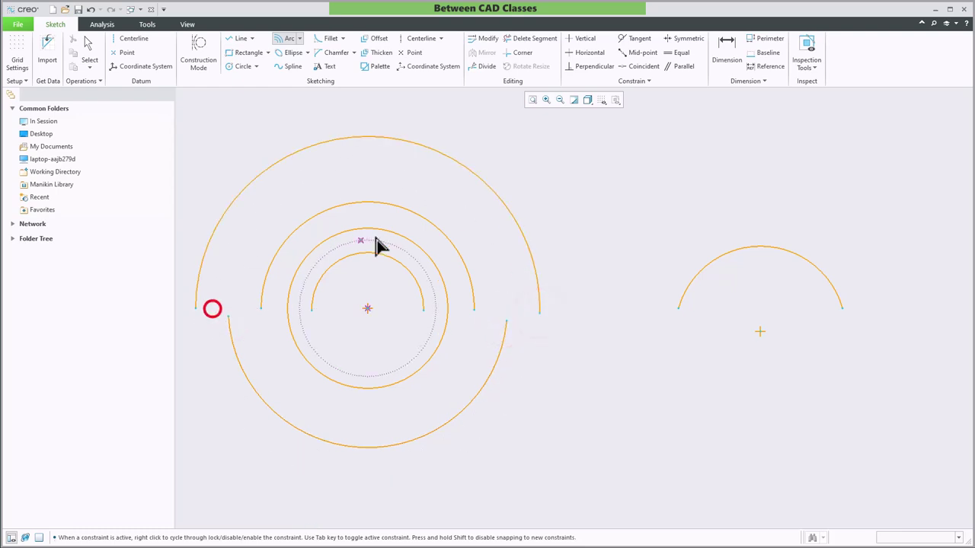
{"action": "middle_click", "coordinate": [553, 217]}
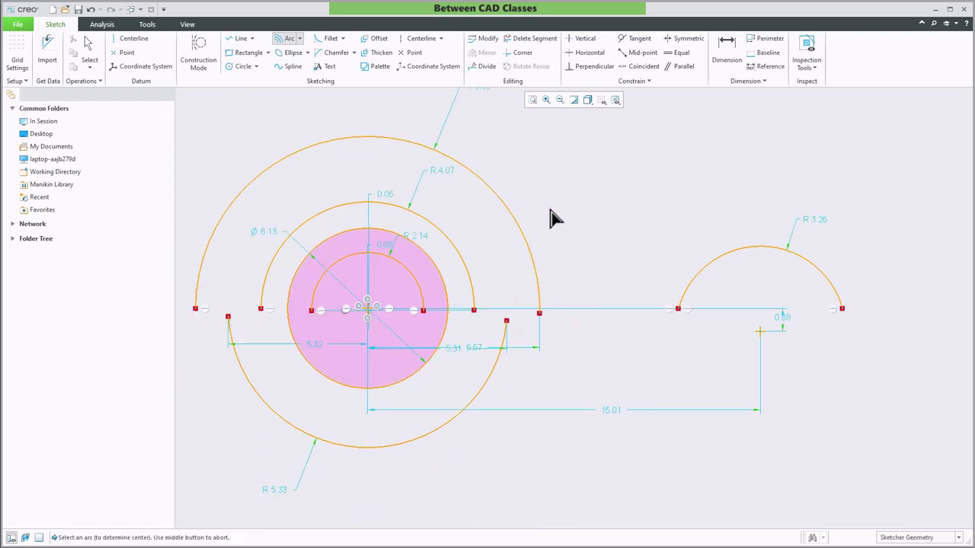
Draw an arc of radius about 5.3 outside the existing separate arc and concentric with it.
{"action": "left_click", "coordinate": [277, 37]}
{"action": "left_click", "coordinate": [712, 255]}
{"action": "left_click", "coordinate": [622, 311]}
{"action": "left_click", "coordinate": [893, 300]}
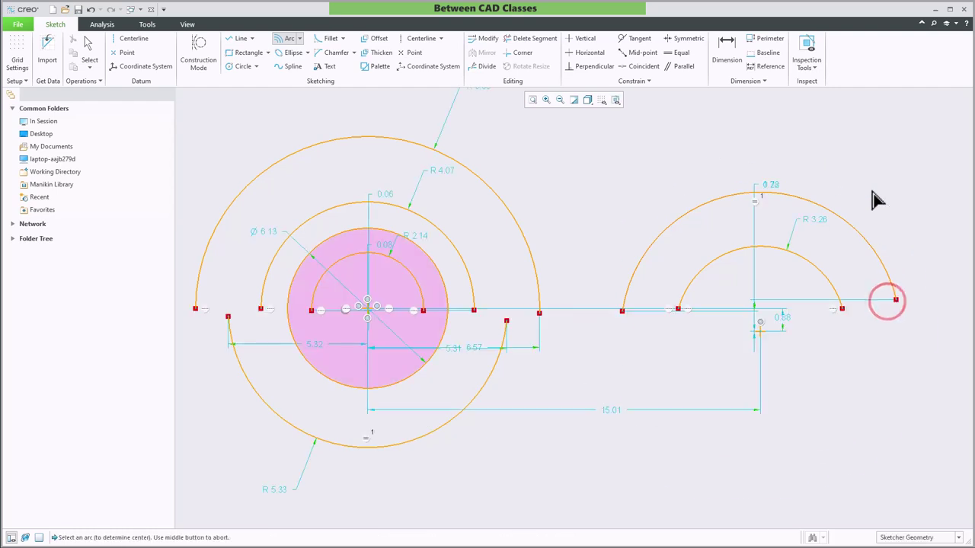
{"action": "middle_click", "coordinate": [880, 259]}
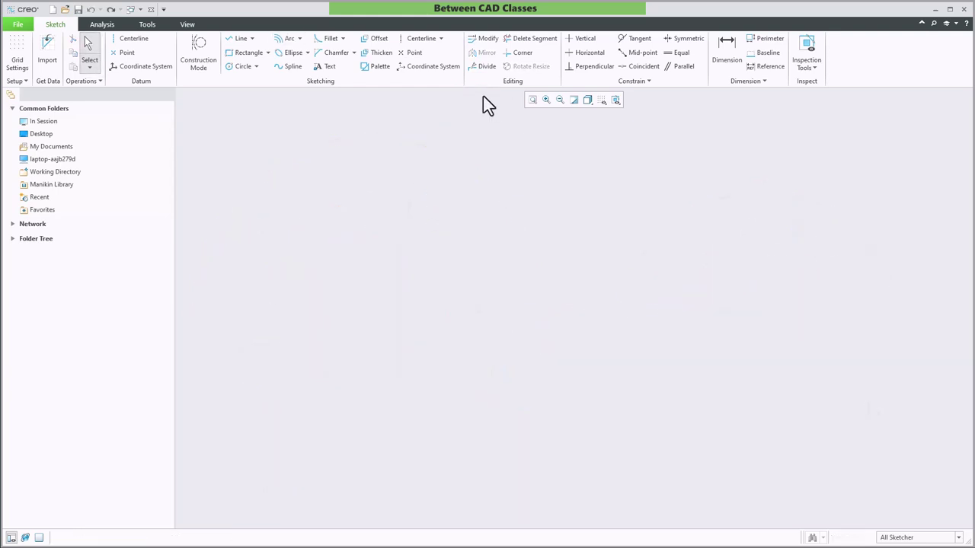
Draw a Conic arc with horizontally aligned endpoints about 13.2 apart, its bulge above the baseline and leaning past the left endpoint.
{"action": "left_click", "coordinate": [299, 38]}
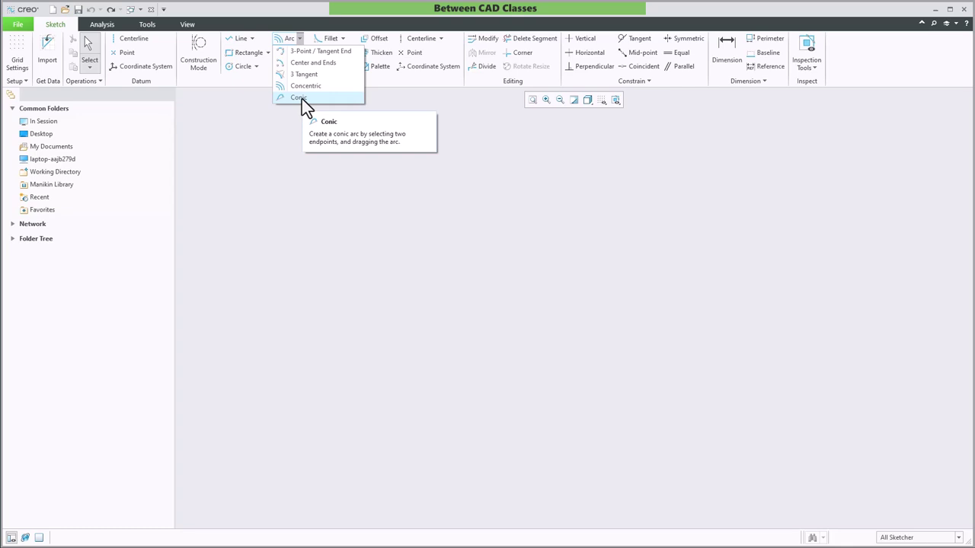
{"action": "left_click", "coordinate": [302, 98]}
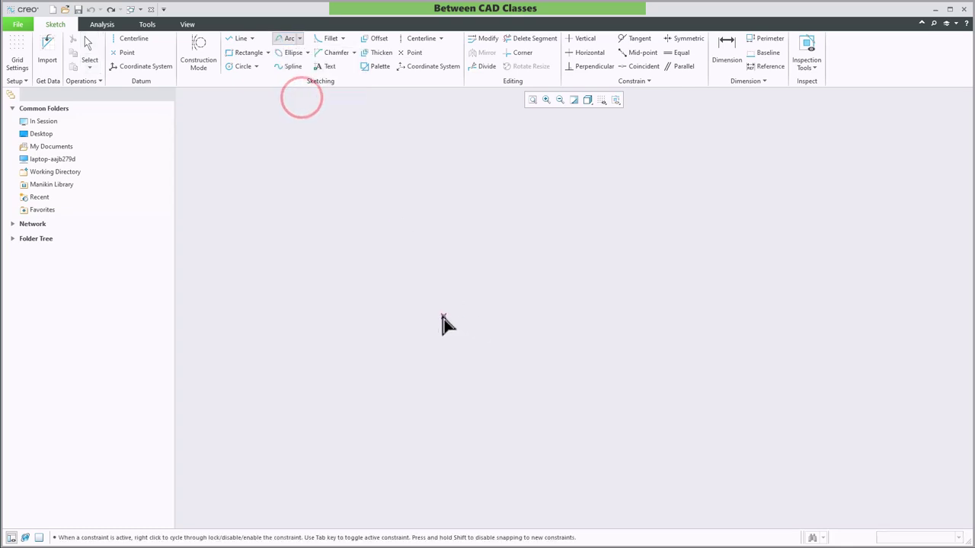
{"action": "left_click", "coordinate": [365, 323]}
{"action": "left_click", "coordinate": [709, 321]}
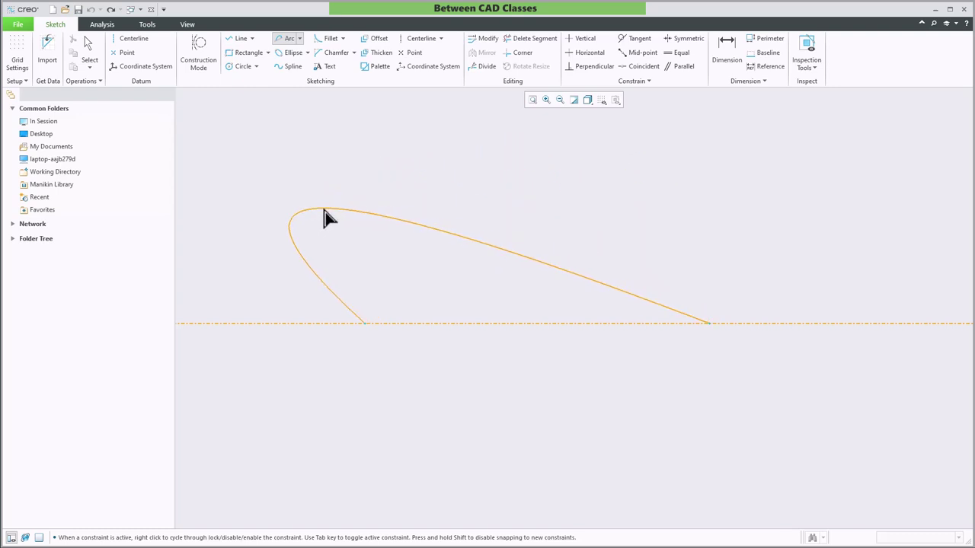
{"action": "left_click", "coordinate": [323, 208]}
{"action": "middle_click", "coordinate": [380, 249]}
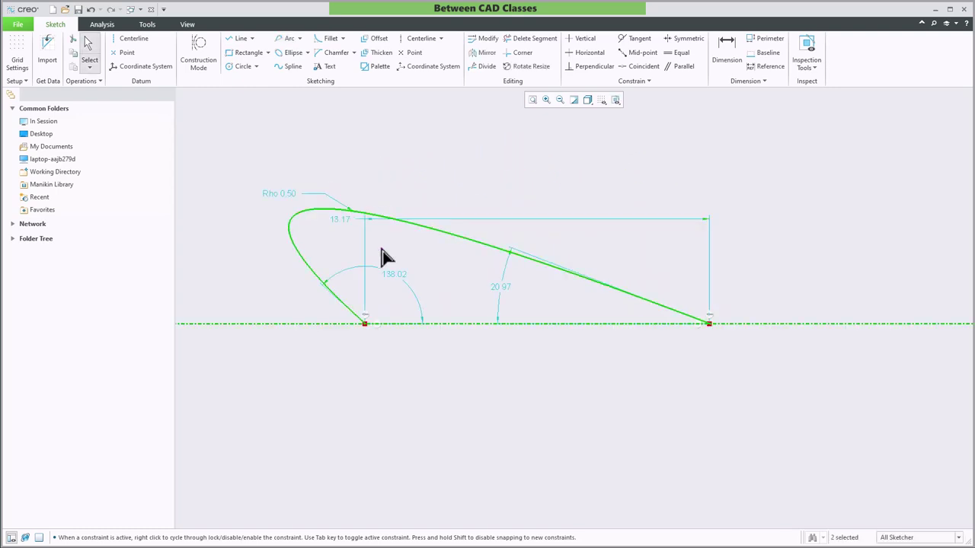